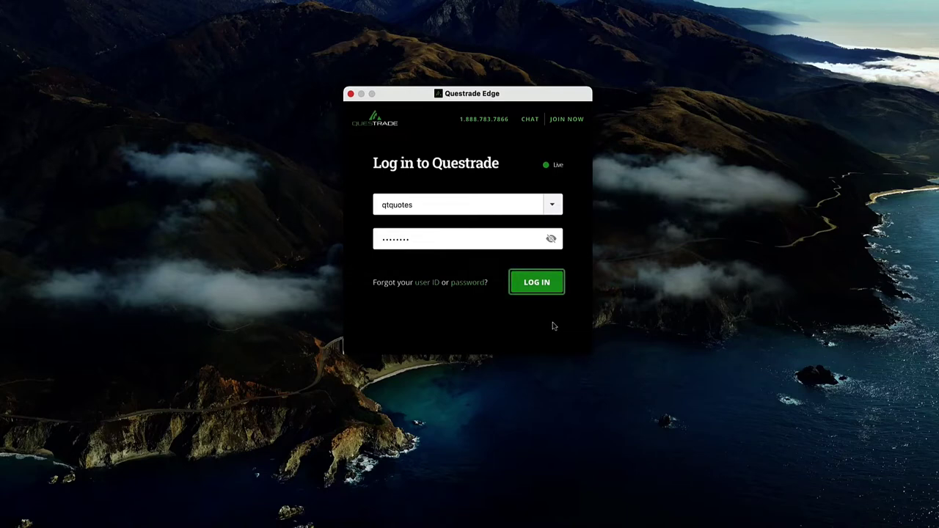
Log in to Questrade with the already filled-in credentials and open a new chart window in the Demo workspace.
{"action": "left_click", "coordinate": [538, 285]}
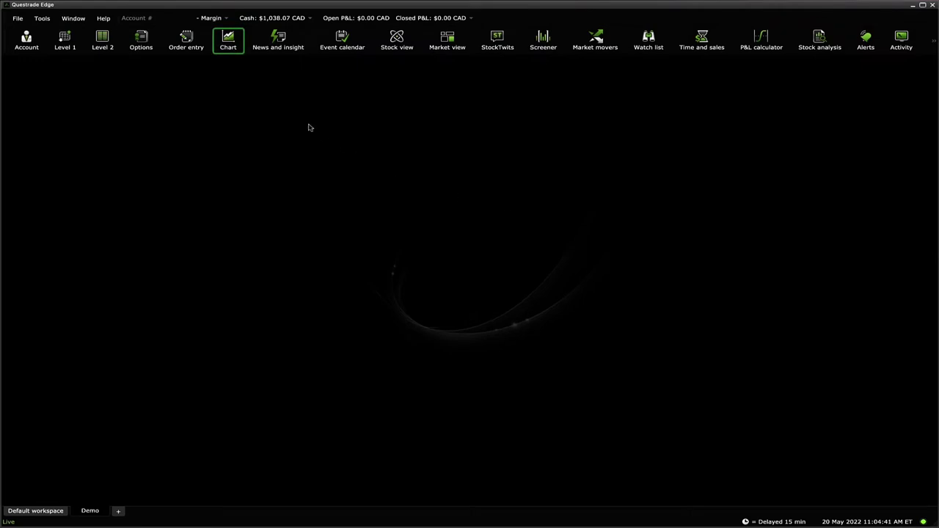
{"action": "left_click", "coordinate": [222, 46]}
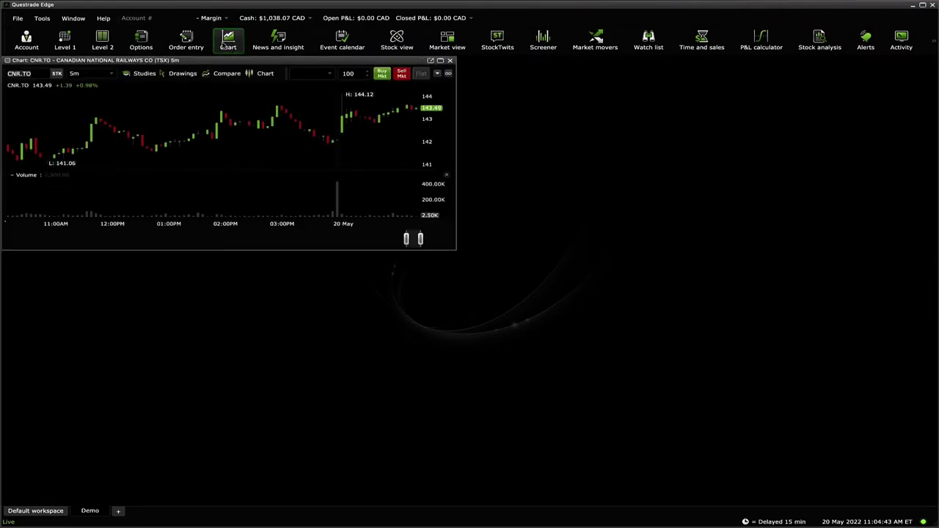
Enlarge the CNR.TO chart window and position it near the middle of the workspace.
{"action": "left_click_drag", "start_coordinate": [222, 64], "coordinate": [442, 98]}
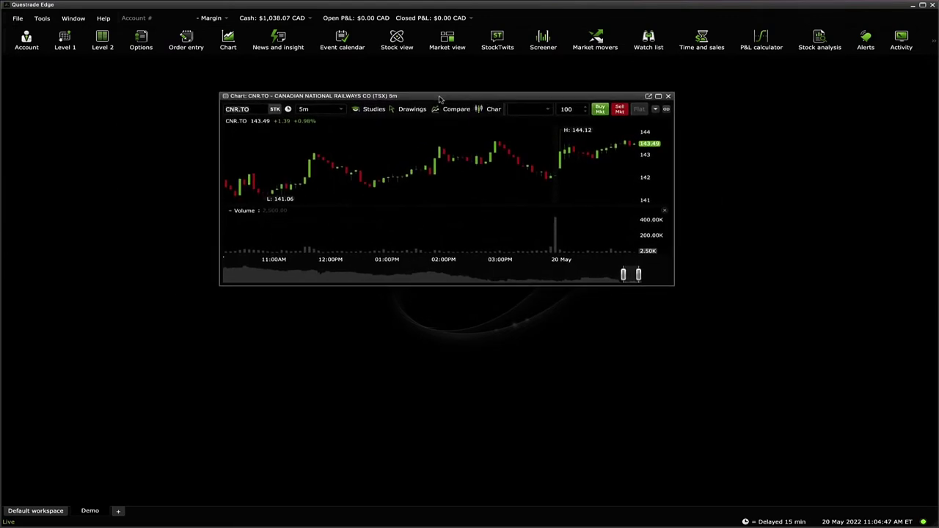
{"action": "left_click_drag", "start_coordinate": [672, 285], "coordinate": [849, 480]}
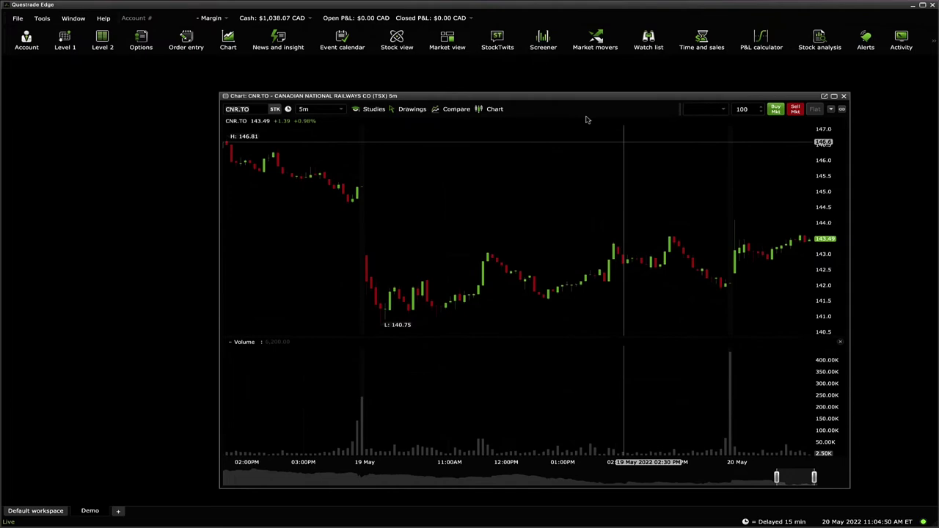
{"action": "left_click_drag", "start_coordinate": [570, 96], "coordinate": [506, 69]}
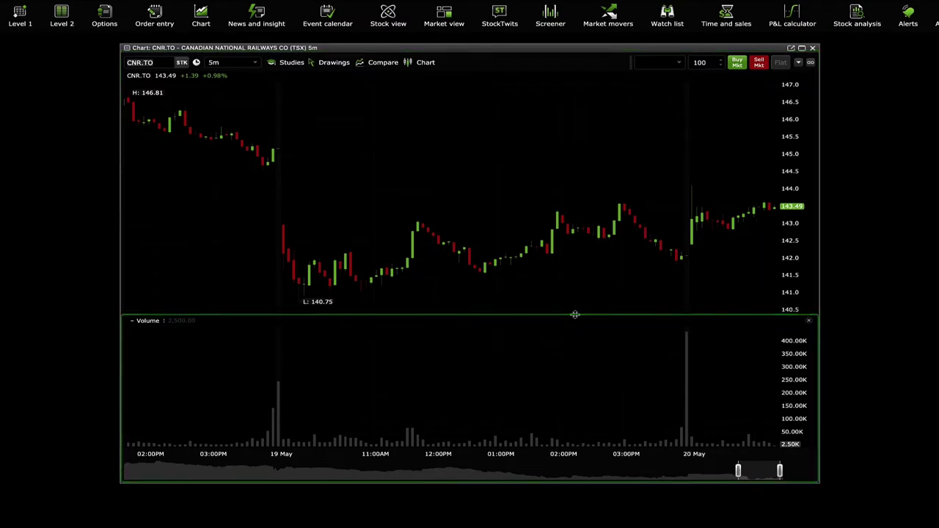
Try enlarging the chart's volume pane and widening and shifting the visible time range.
{"action": "left_click_drag", "start_coordinate": [575, 313], "coordinate": [573, 174]}
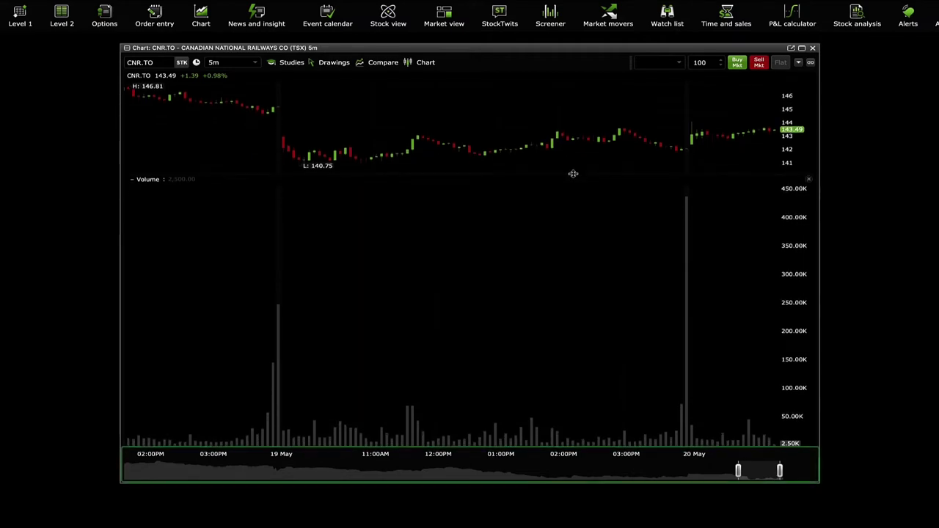
{"action": "left_click_drag", "start_coordinate": [738, 470], "coordinate": [699, 473]}
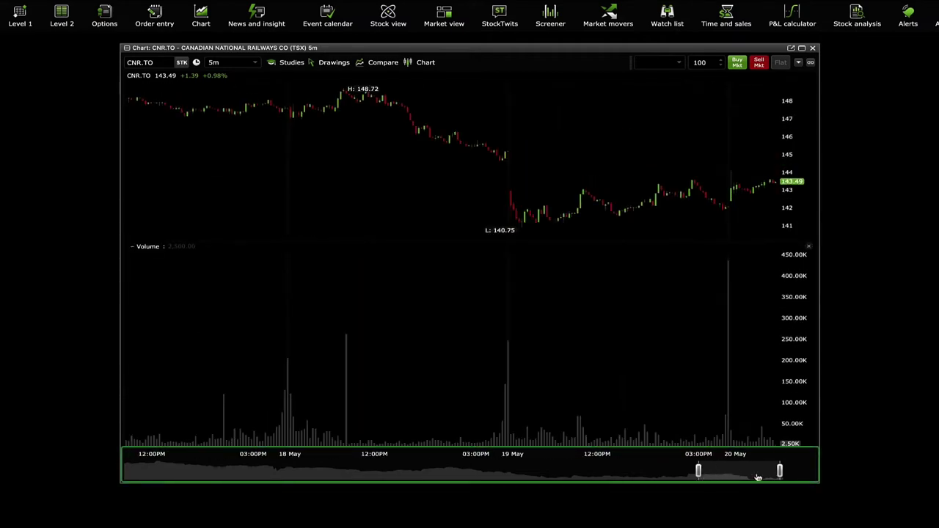
{"action": "left_click_drag", "start_coordinate": [759, 477], "coordinate": [656, 477]}
Switch the chart's symbol to AAPL from the recently quoted symbols.
{"action": "left_click", "coordinate": [162, 64]}
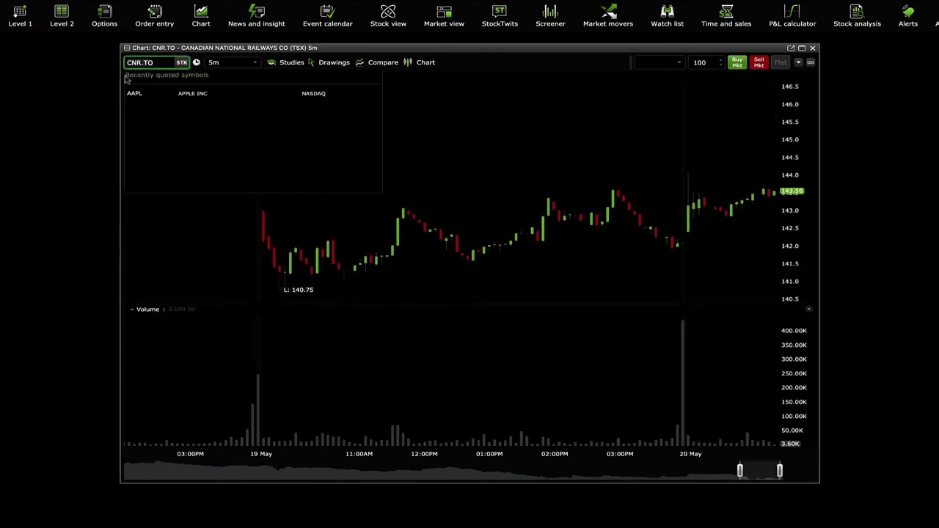
{"action": "left_click", "coordinate": [133, 94]}
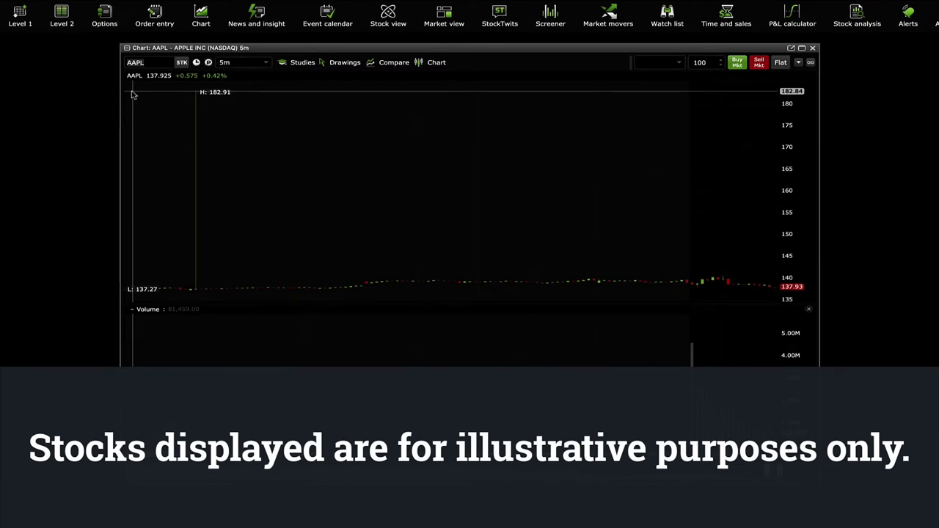
Examine the chart's range and frequency options, including those for 10yr, and the available study categories.
{"action": "left_click", "coordinate": [265, 63]}
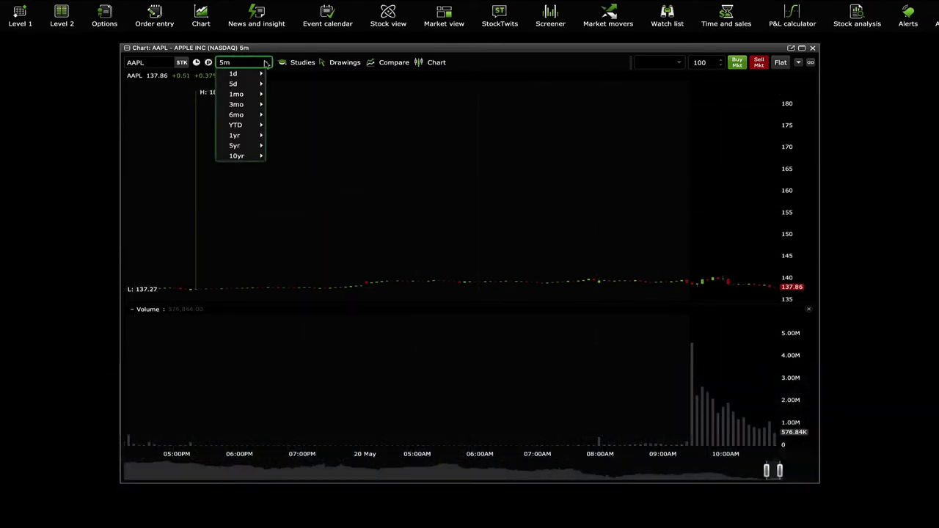
{"action": "mouse_move", "coordinate": [258, 75]}
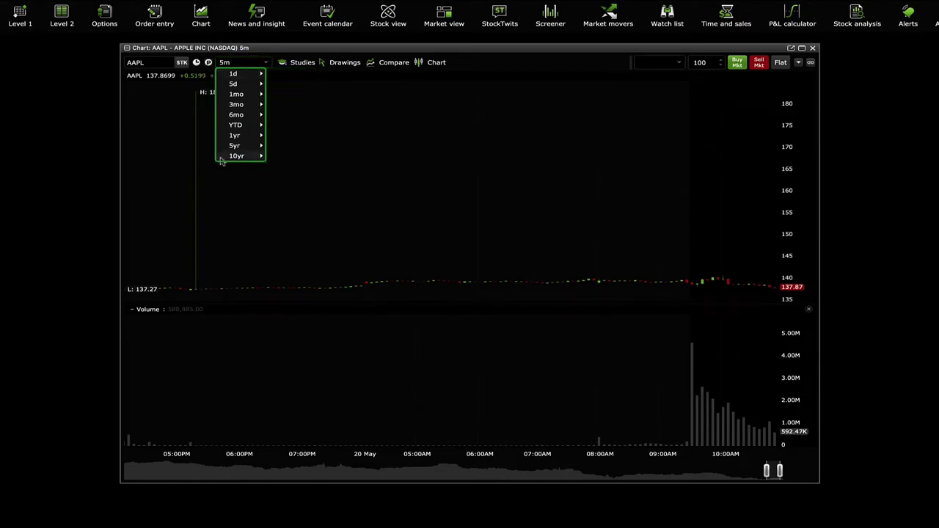
{"action": "mouse_move", "coordinate": [223, 158]}
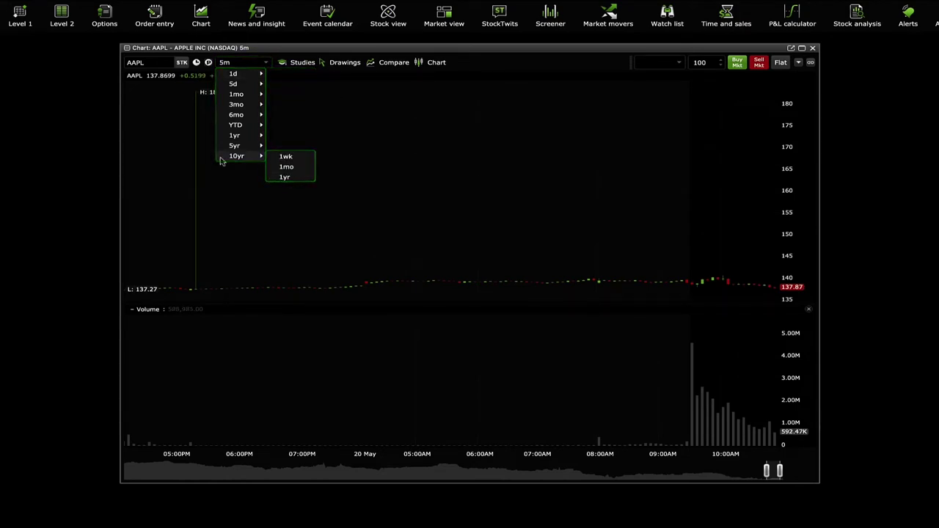
{"action": "left_click", "coordinate": [323, 115]}
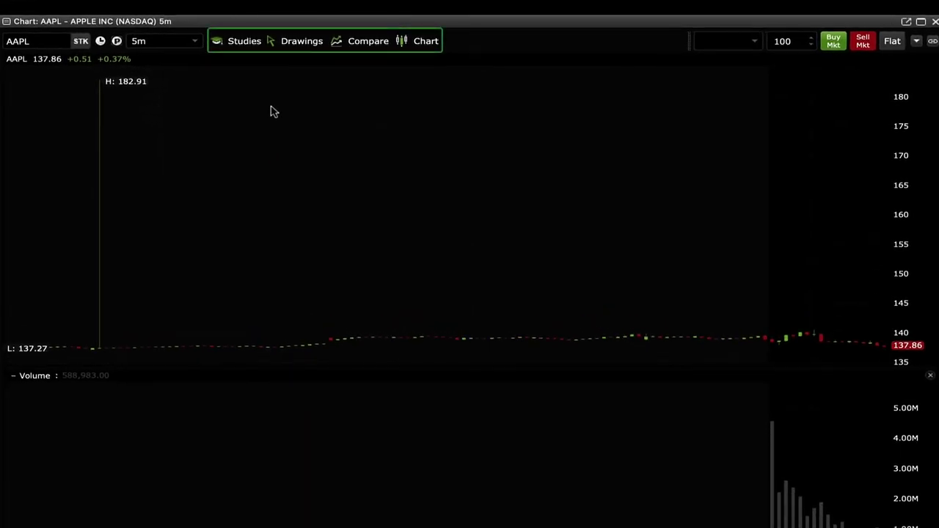
{"action": "left_click", "coordinate": [236, 46]}
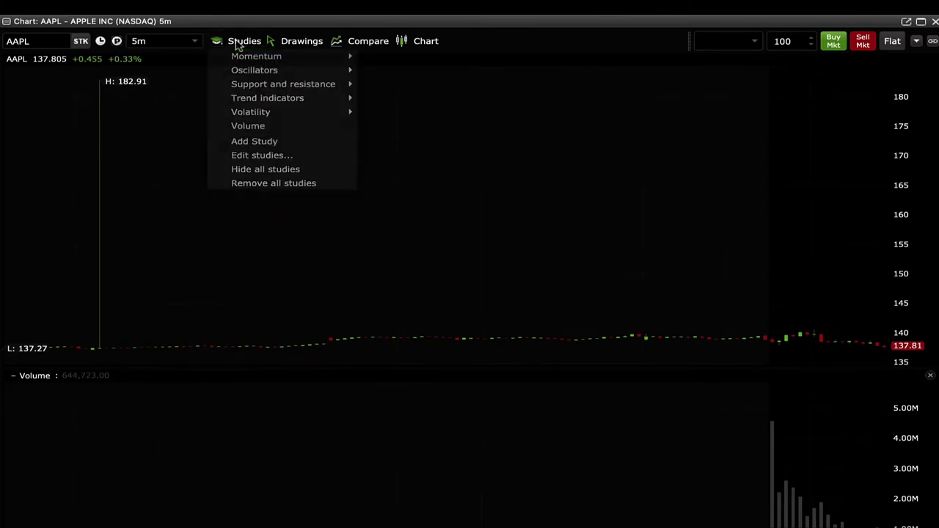
Select the Trend line drawing tool for the AAPL chart.
{"action": "left_click", "coordinate": [293, 42]}
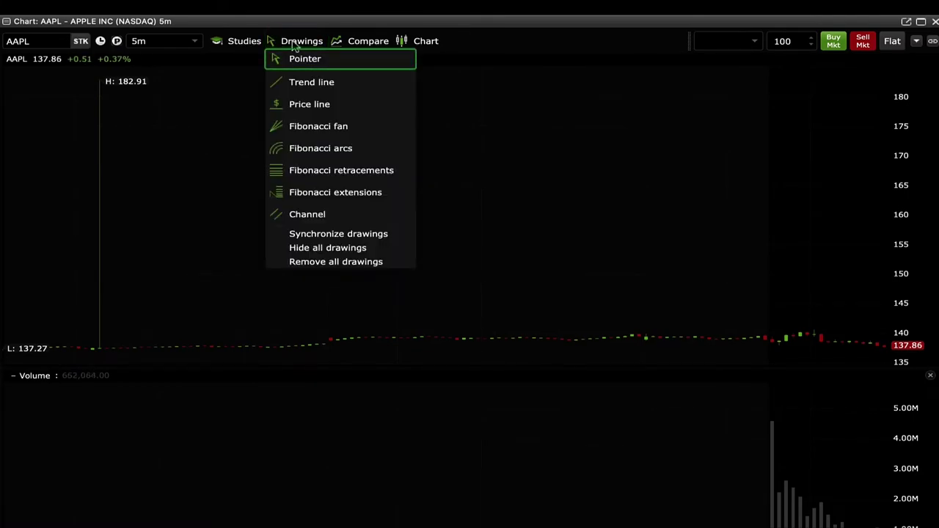
{"action": "key", "text": "Down"}
{"action": "key", "text": "Down"}
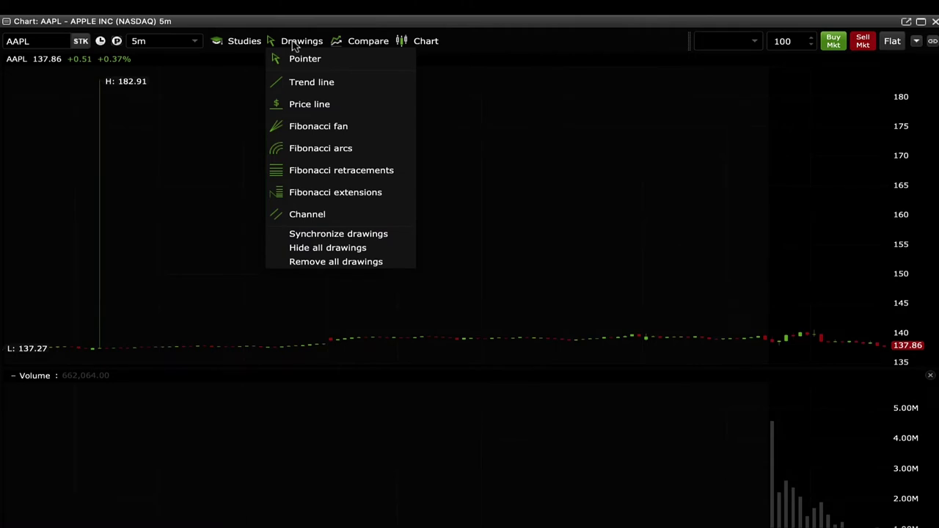
{"action": "left_click", "coordinate": [345, 81]}
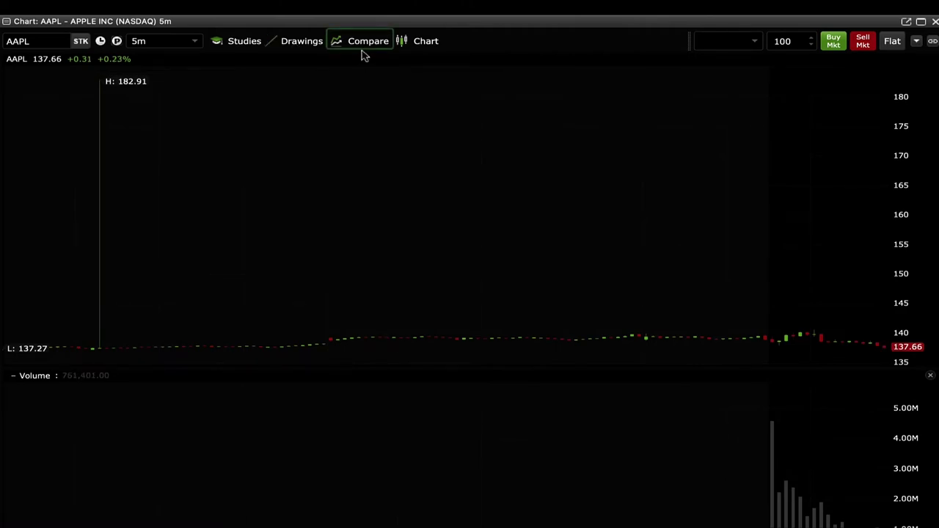
Examine the indices available for comparison and the chart's type, crosshair and scale options.
{"action": "left_click", "coordinate": [363, 44]}
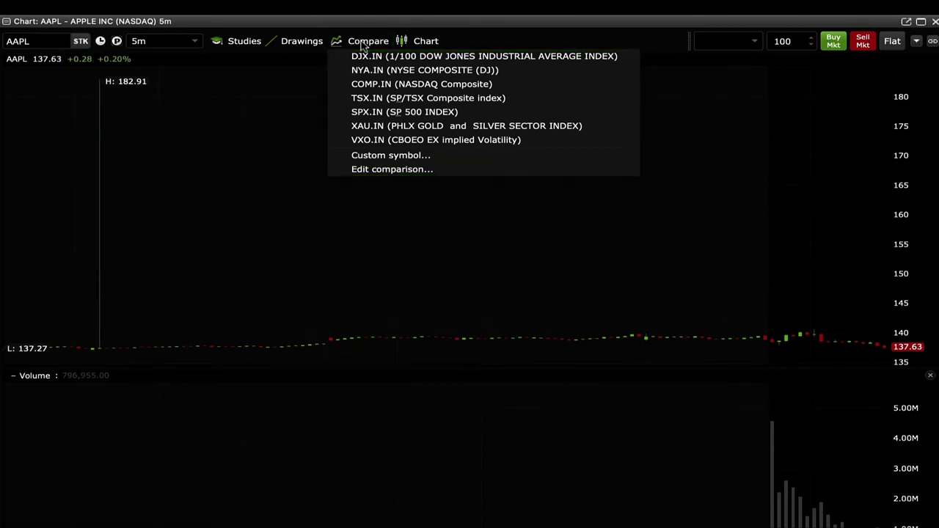
{"action": "left_click", "coordinate": [420, 44]}
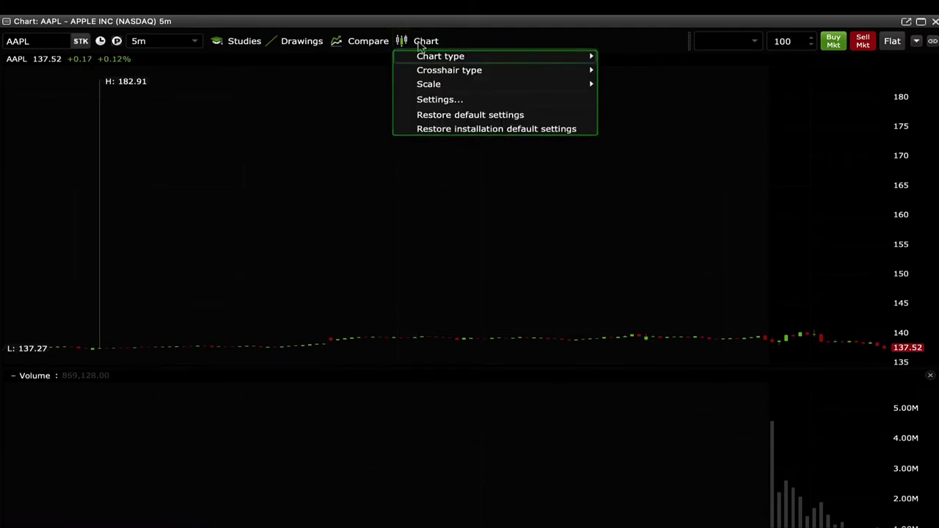
{"action": "key", "text": "Down"}
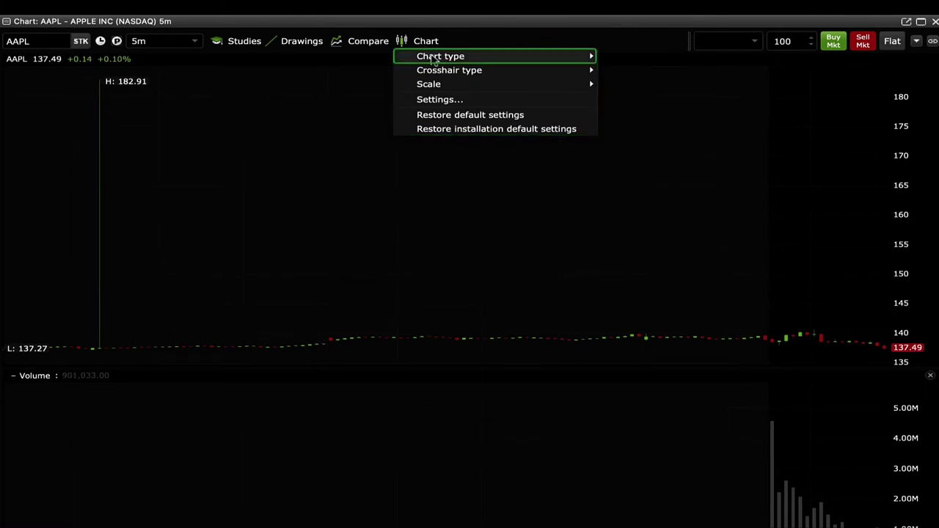
{"action": "mouse_move", "coordinate": [433, 61]}
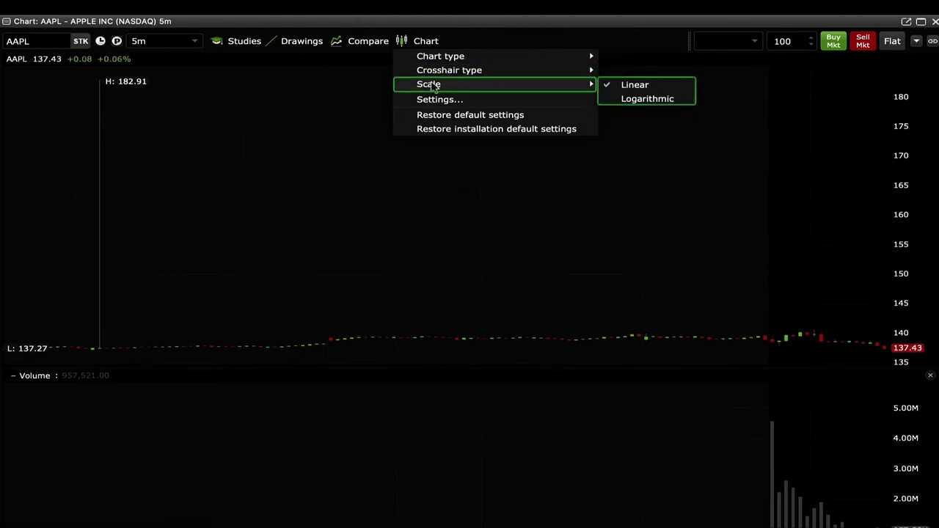
{"action": "key", "text": "Down"}
{"action": "key", "text": "Down"}
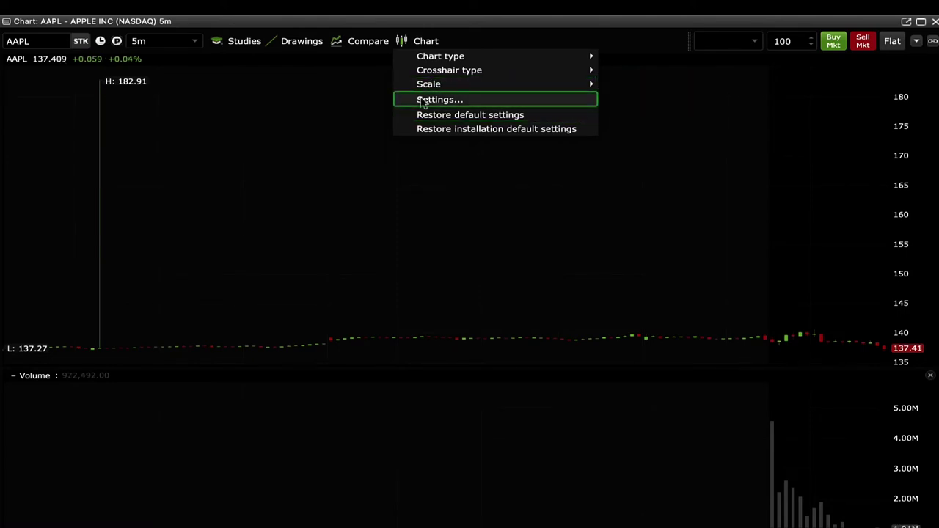
Turn off the high/low labels, study labels and dividends in the chart's overlay settings.
{"action": "left_click", "coordinate": [423, 102]}
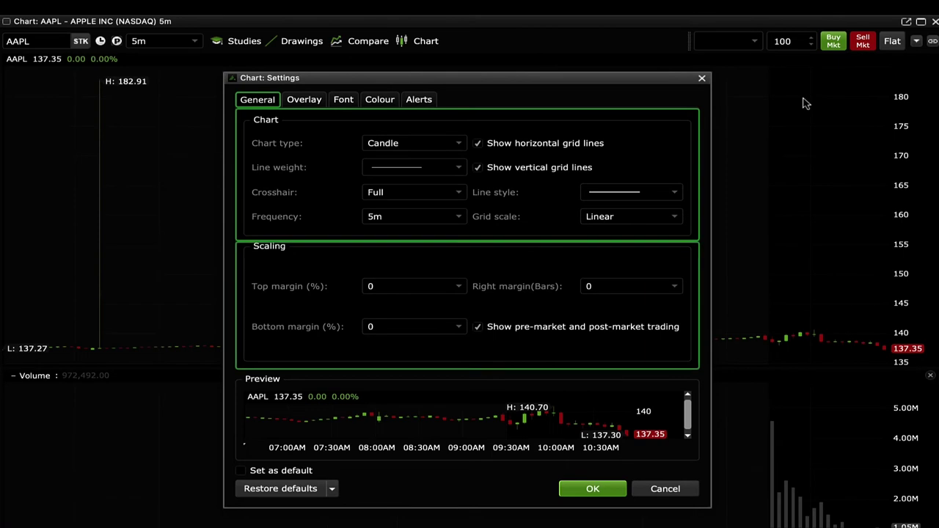
{"action": "left_click", "coordinate": [304, 100]}
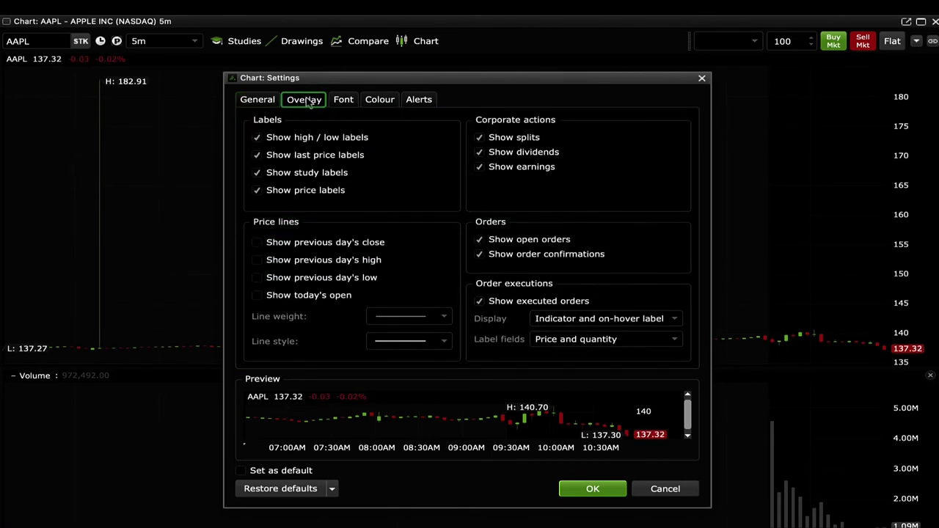
{"action": "left_click", "coordinate": [258, 138]}
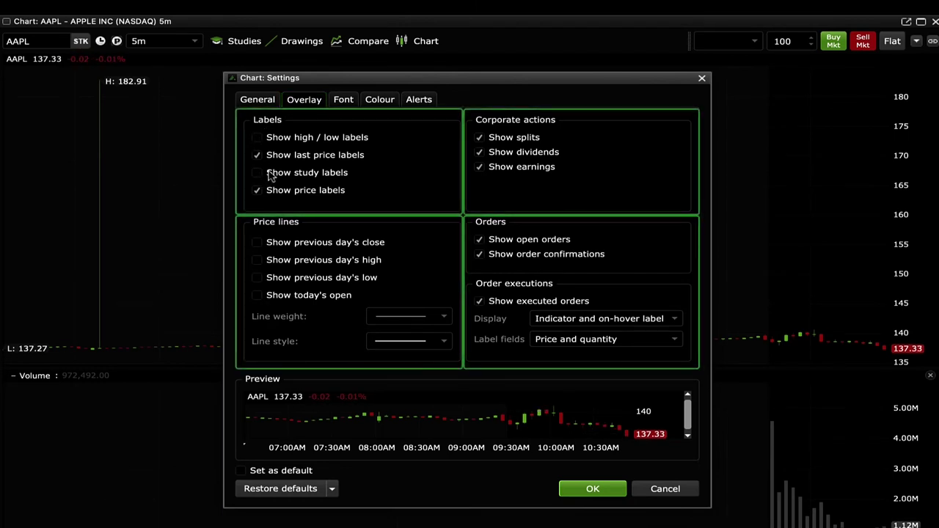
{"action": "left_click", "coordinate": [479, 152]}
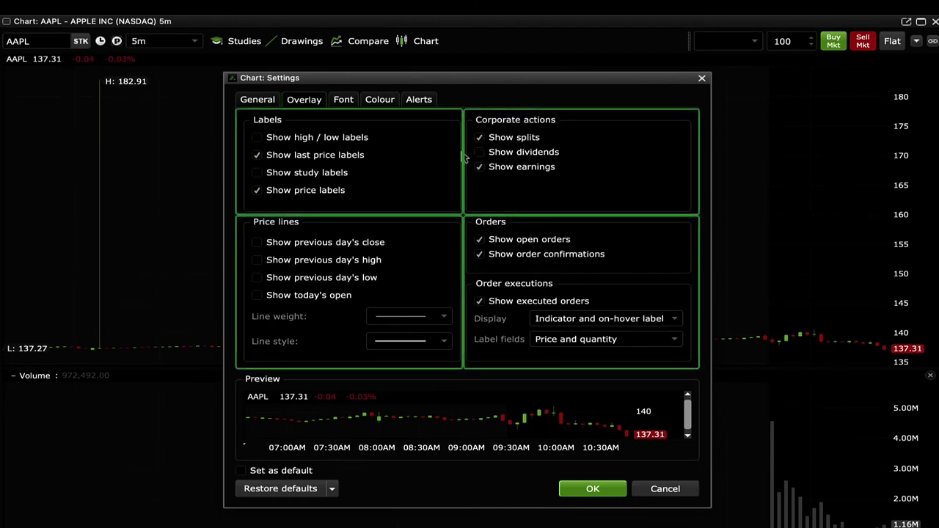
Set the chart font to Trebuchet MS, Bold, size 18.
{"action": "left_click", "coordinate": [340, 105]}
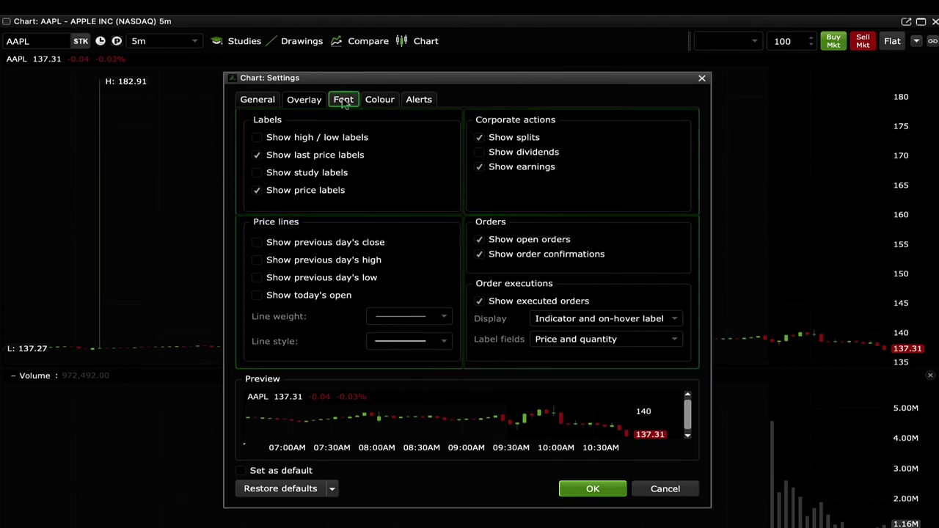
{"action": "left_click", "coordinate": [298, 155]}
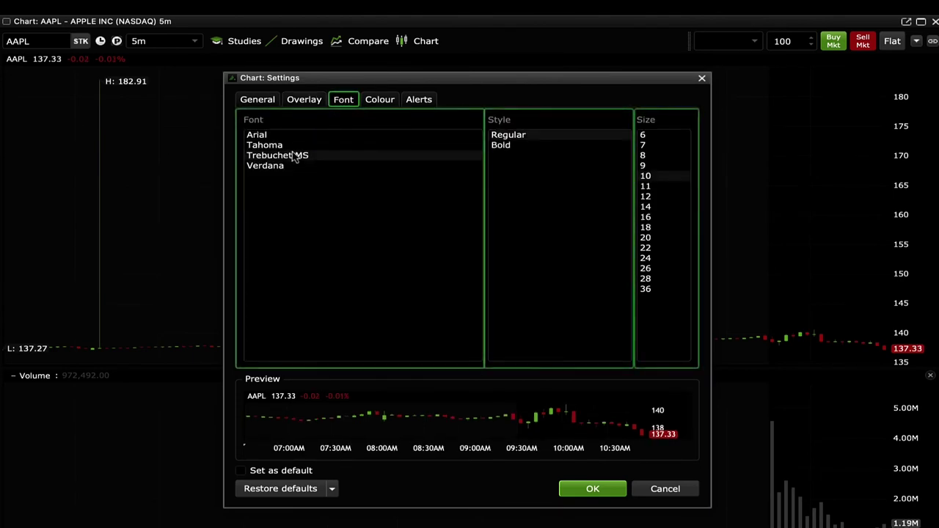
{"action": "left_click", "coordinate": [521, 148]}
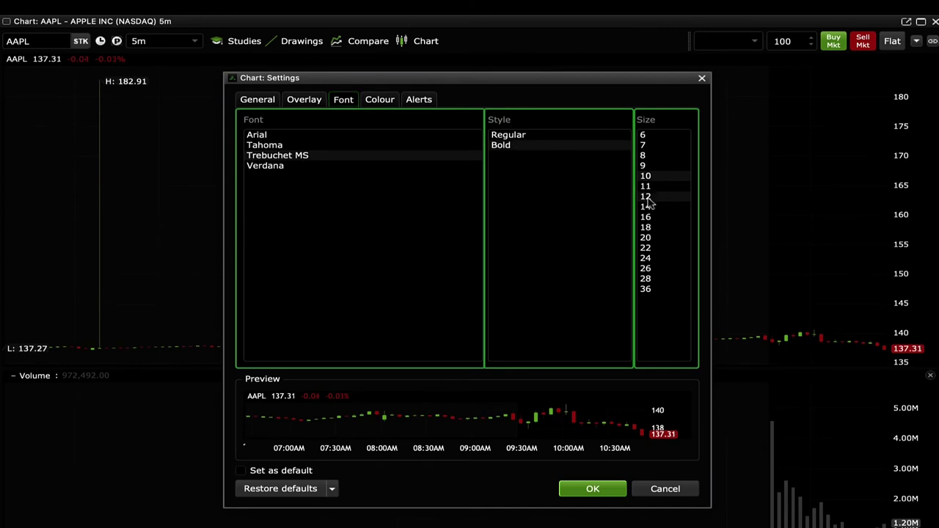
{"action": "left_click", "coordinate": [644, 227]}
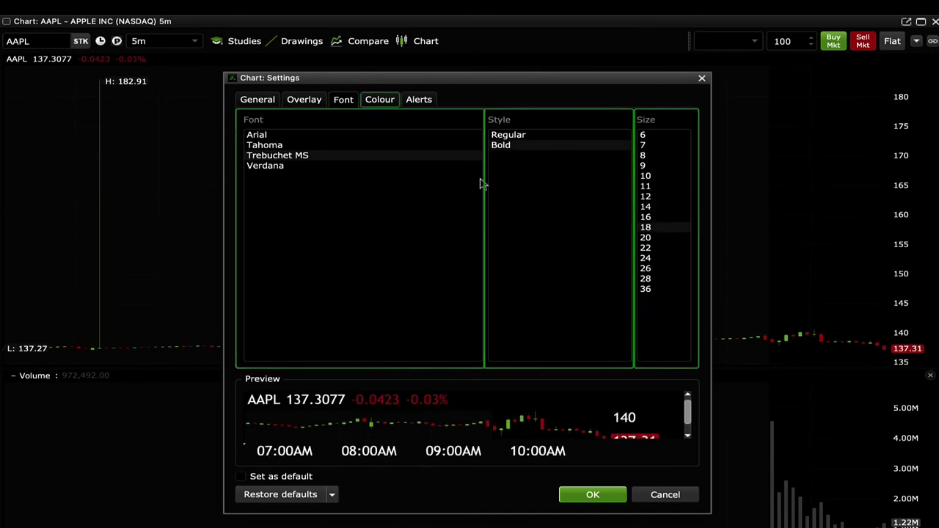
Set the chart's crosshair colour to red from the basic colours.
{"action": "left_click", "coordinate": [381, 102]}
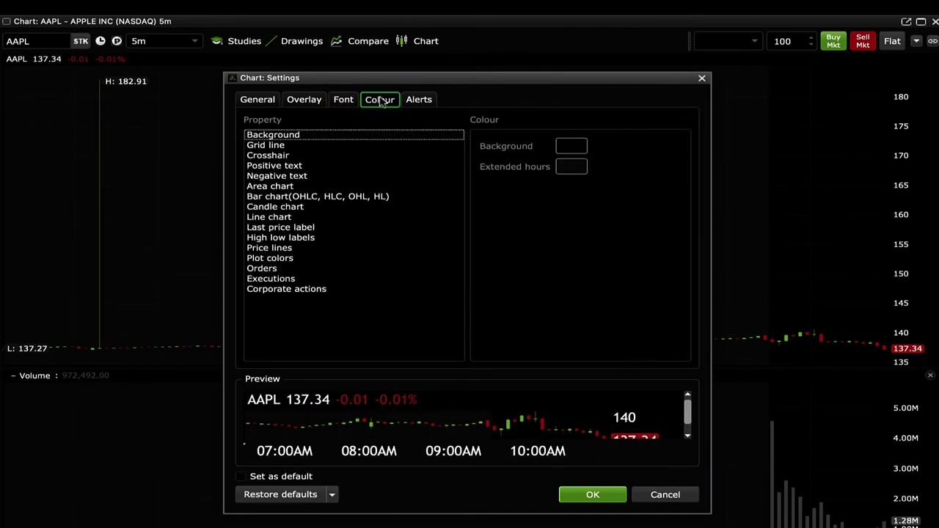
{"action": "left_click", "coordinate": [293, 155]}
{"action": "left_click", "coordinate": [558, 149]}
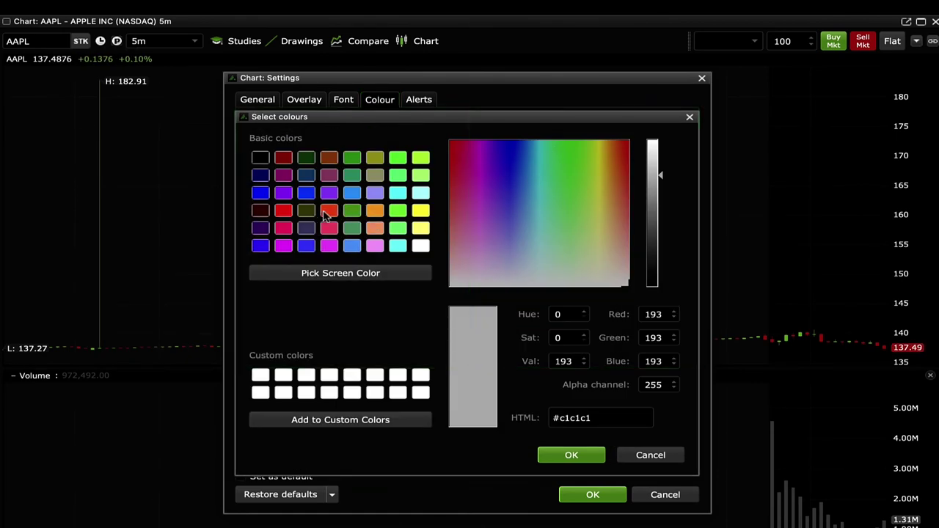
{"action": "left_click", "coordinate": [326, 213]}
{"action": "left_click", "coordinate": [571, 454]}
Turn the chart's alert display off and back on.
{"action": "left_click", "coordinate": [419, 99]}
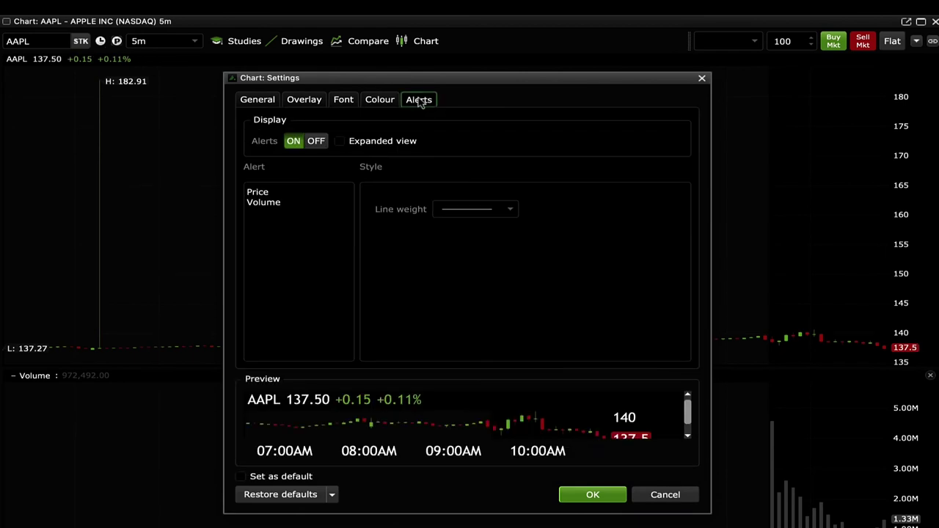
{"action": "left_click", "coordinate": [315, 141]}
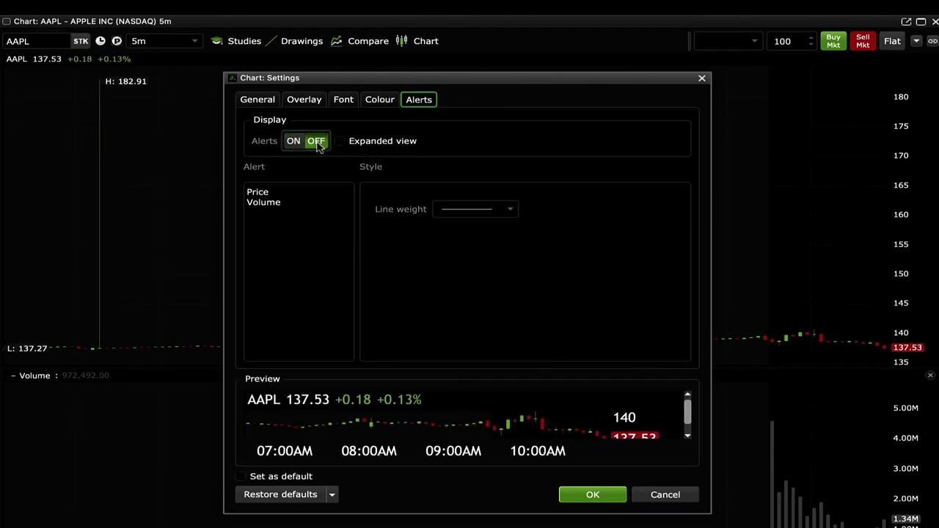
{"action": "left_click", "coordinate": [296, 143]}
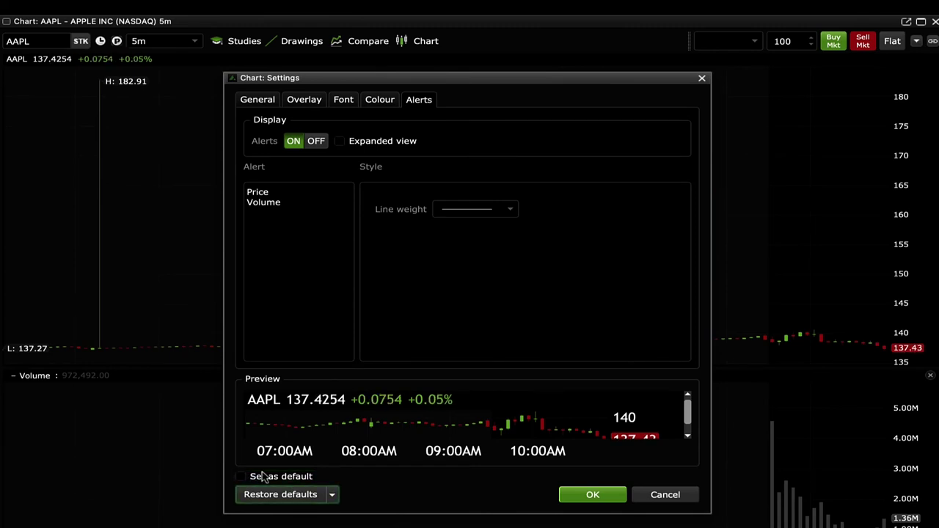
Restore the chart's default settings and apply them.
{"action": "left_click", "coordinate": [278, 495]}
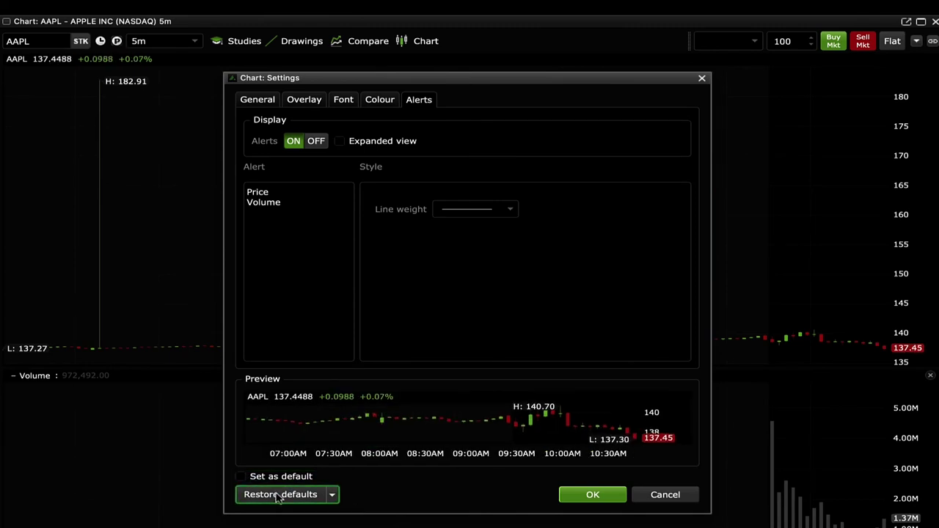
{"action": "left_click", "coordinate": [571, 495]}
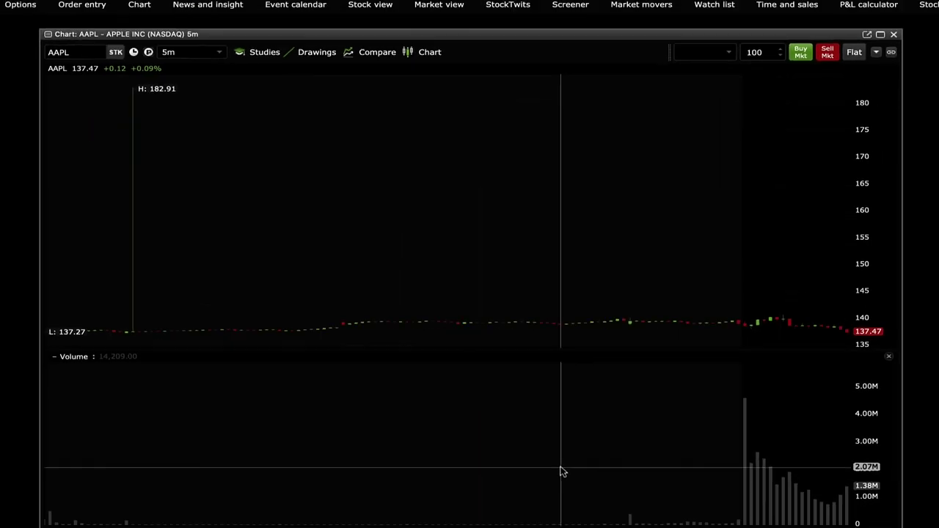
Review the commands offered for an empty area of the AAPL chart and dismiss them.
{"action": "right_click", "coordinate": [478, 220]}
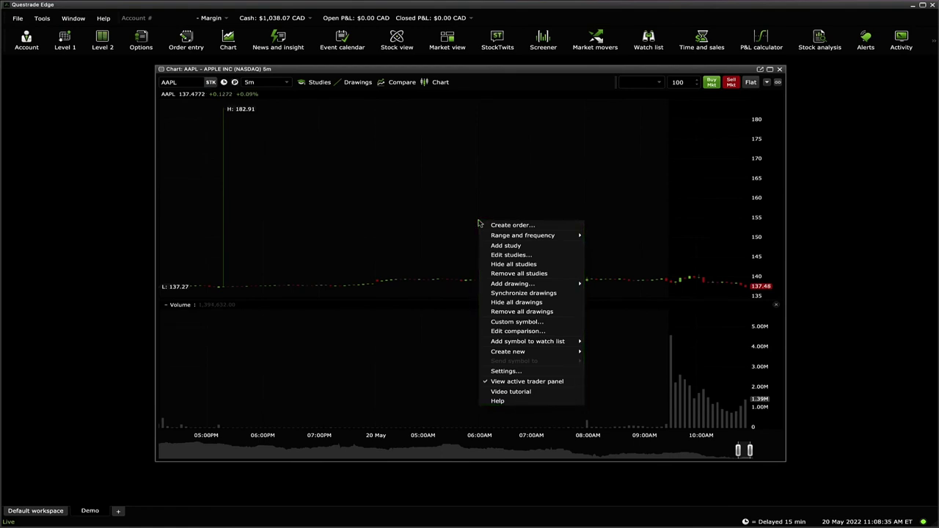
{"action": "left_click", "coordinate": [478, 223]}
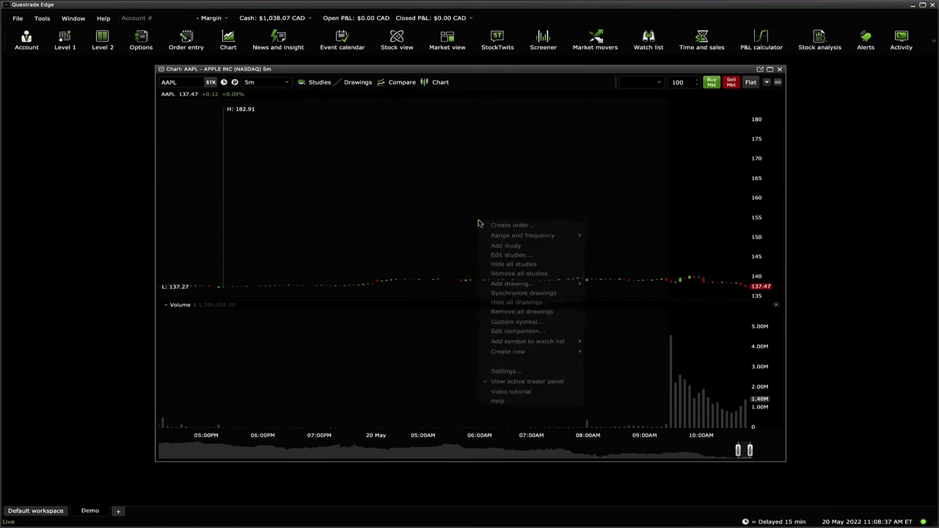